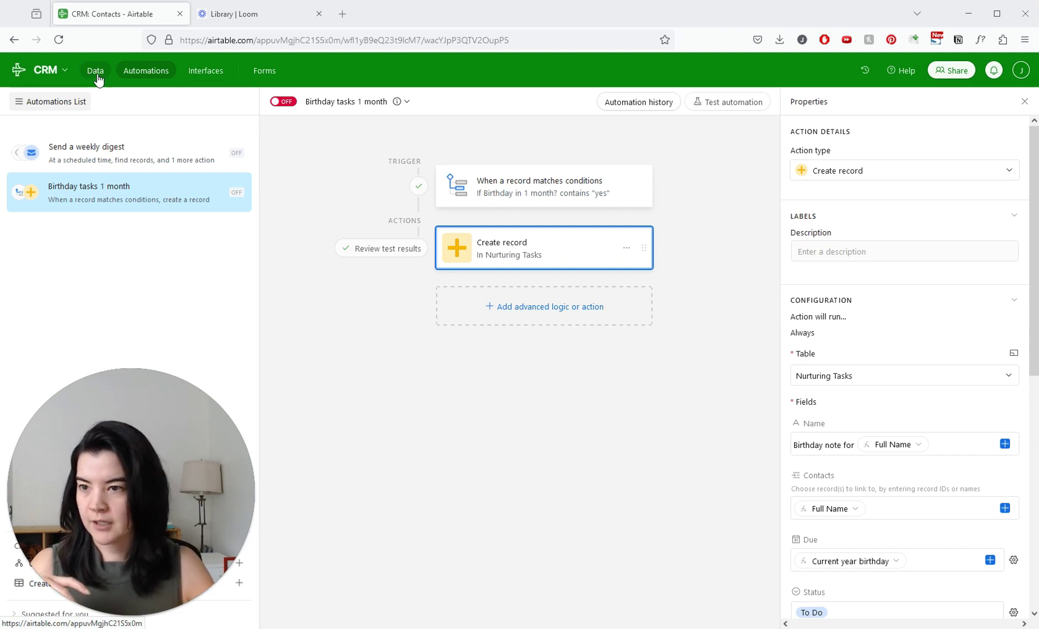
Step: Look over the Contacts and Nurturing Tasks tables and the "Birthday tasks 1 month" automation
click(96, 71)
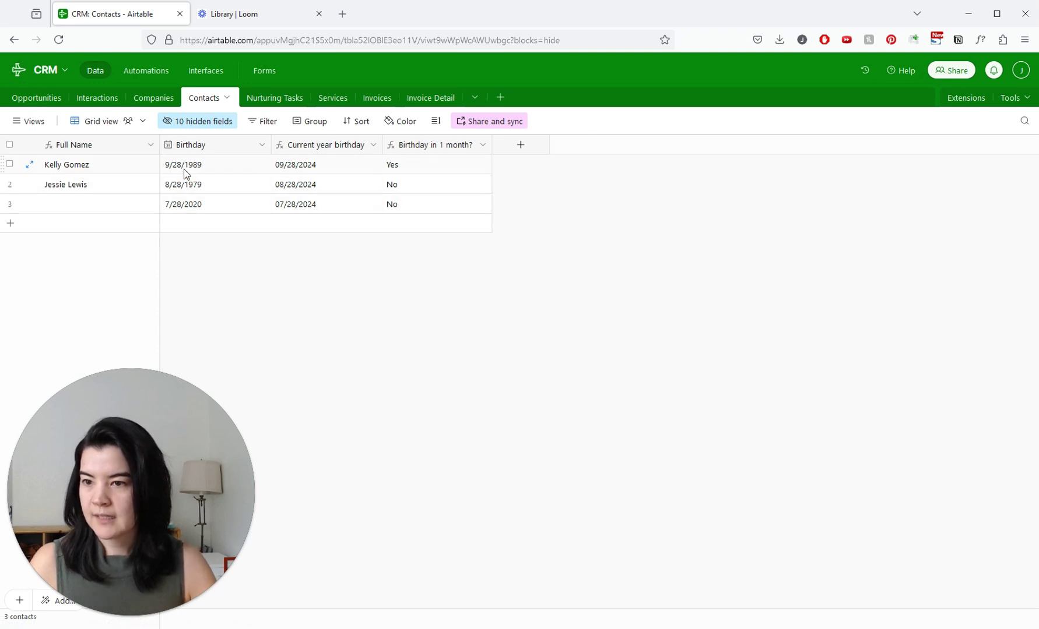
click(263, 99)
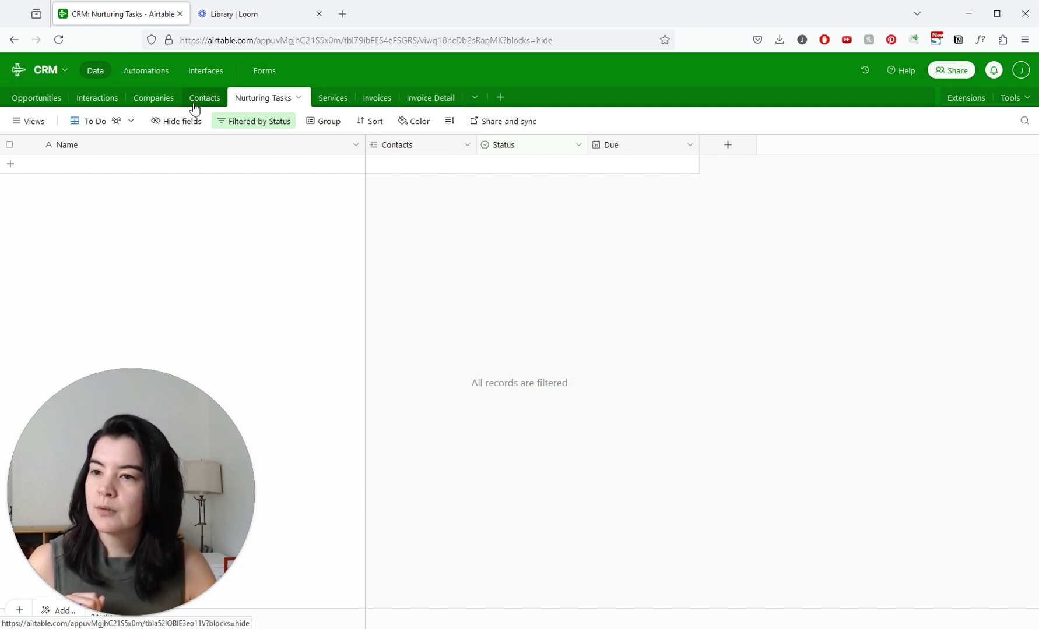
click(151, 72)
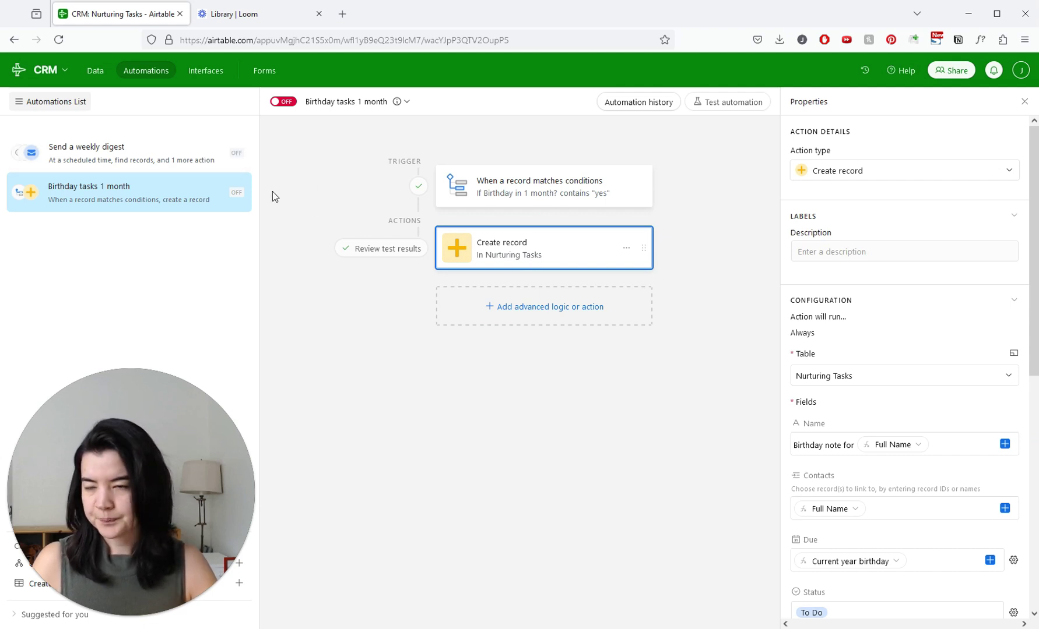
click(95, 71)
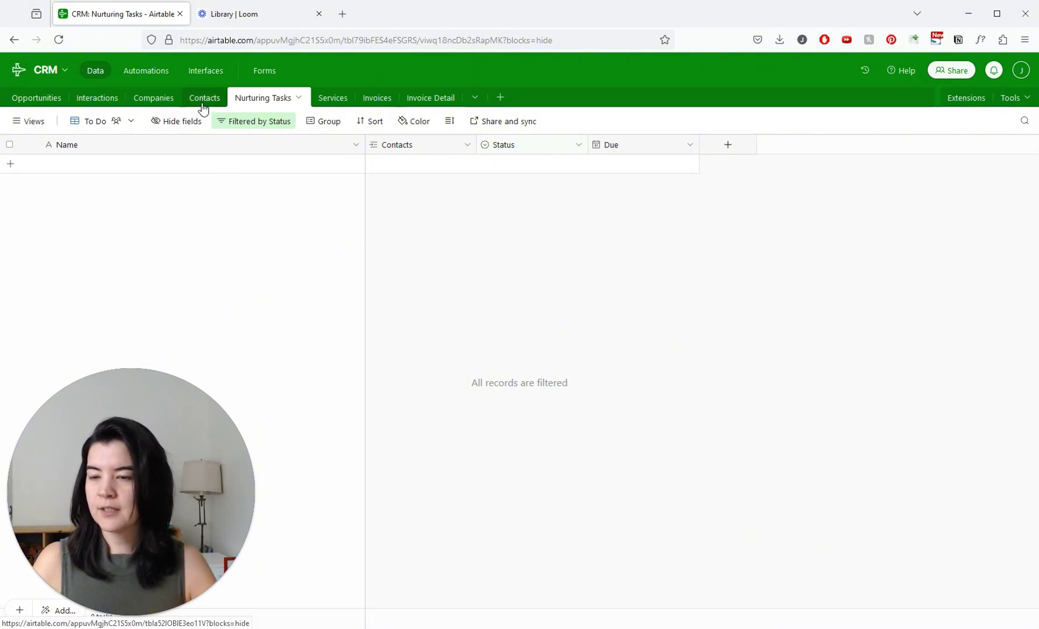
Step: Examine the formula of the "Current year birthday" field in the Contacts table, leaving it unedited
click(203, 98)
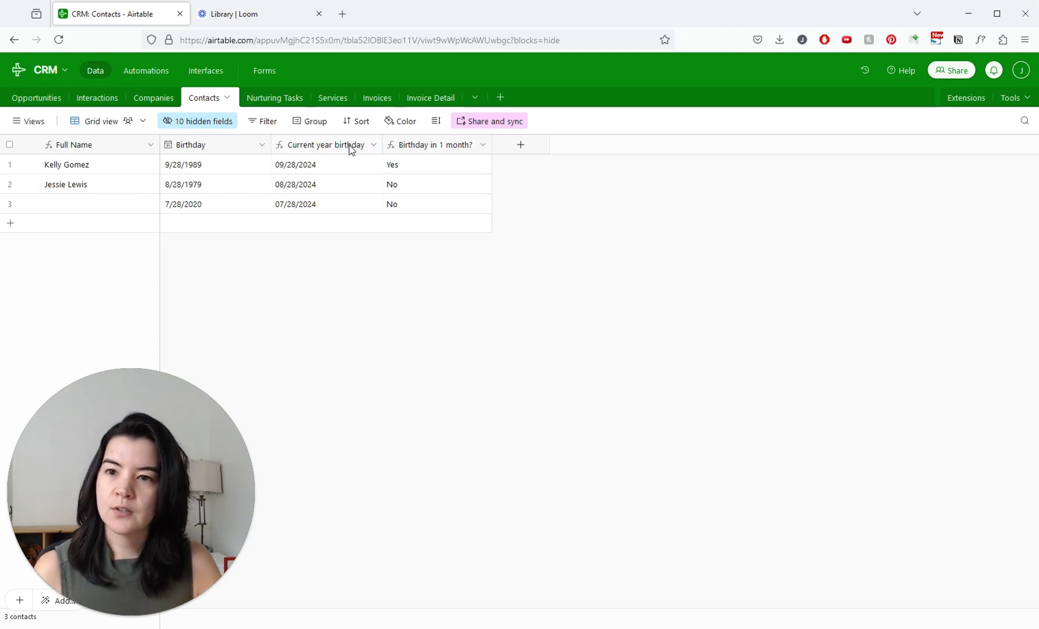
click(370, 147)
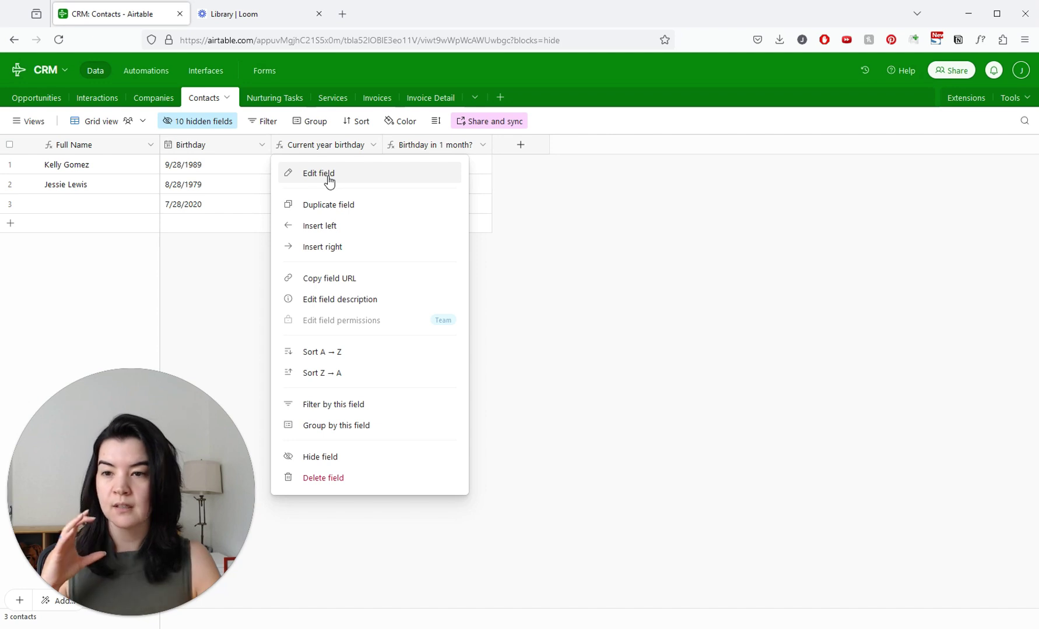
click(326, 173)
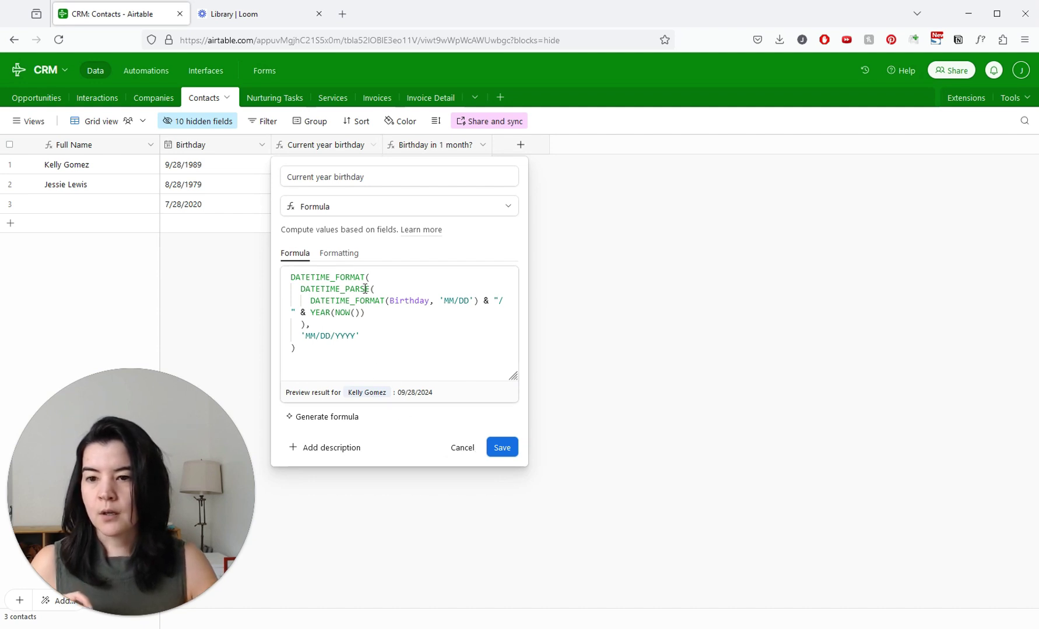
click(463, 447)
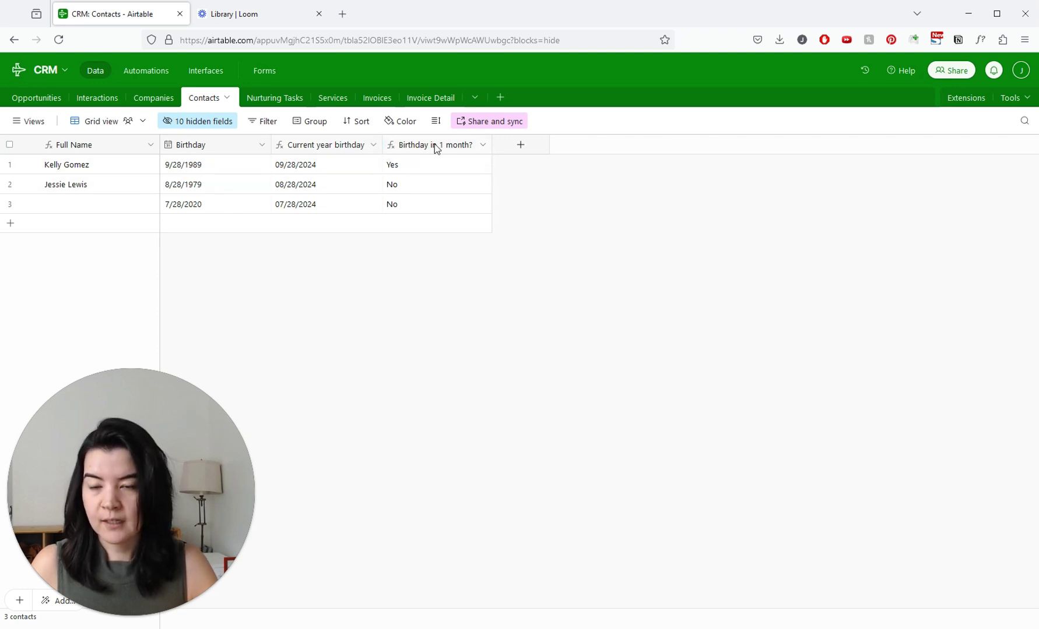
Step: Examine the "Birthday in 1 month?" field's formula, especially the -1 'month' offset in DATEADD, and leave without saving
click(479, 148)
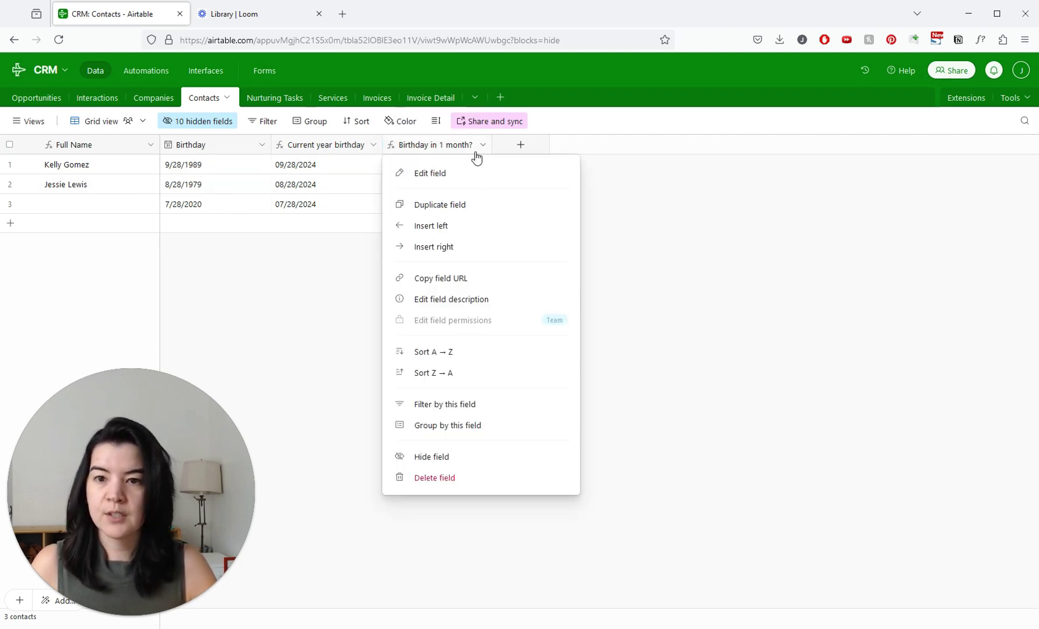
click(445, 173)
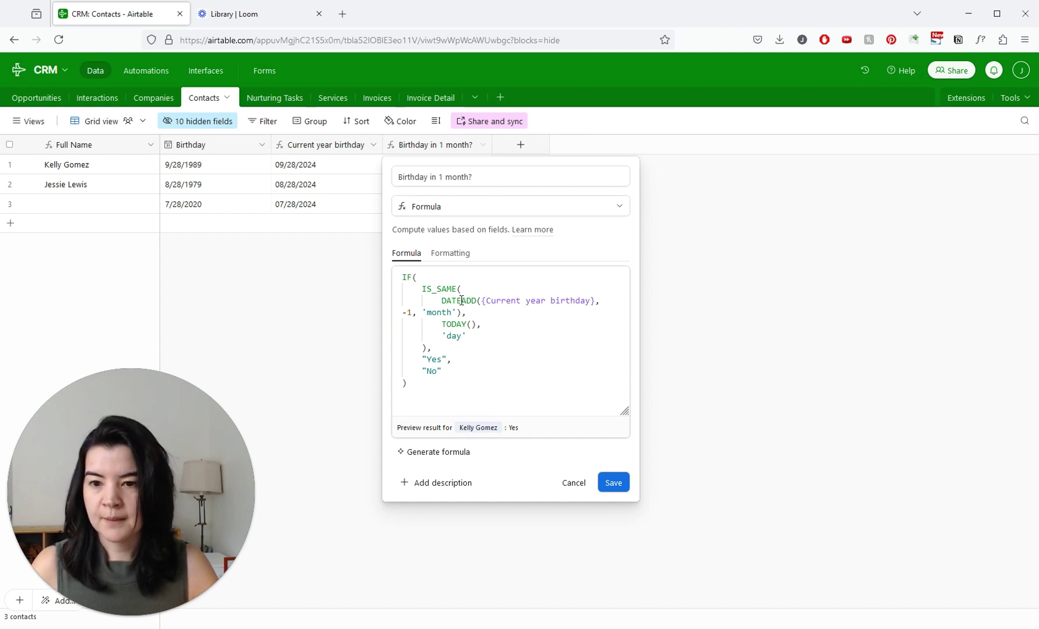
drag(452, 315, 403, 313)
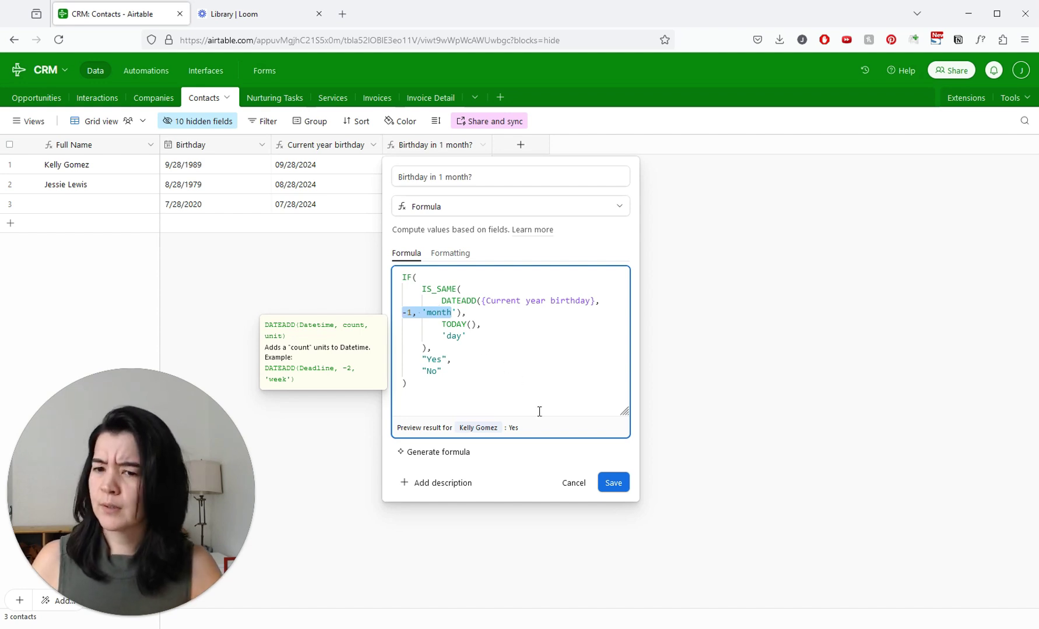
click(453, 380)
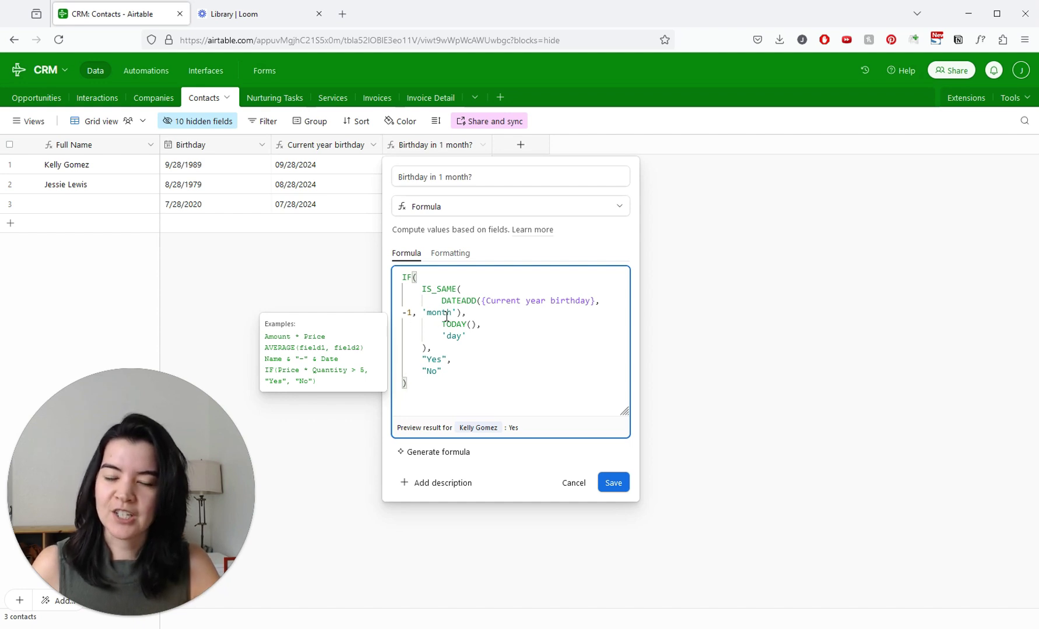
click(564, 486)
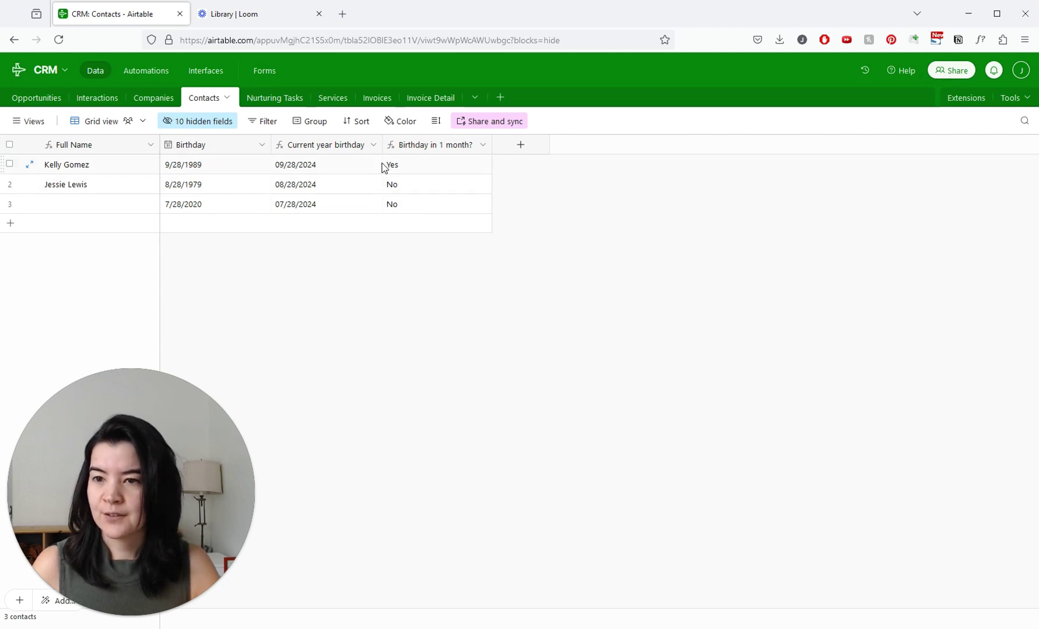
Step: Test the "Birthday tasks 1 month" automation's trigger using the contact record that matches its condition
click(140, 70)
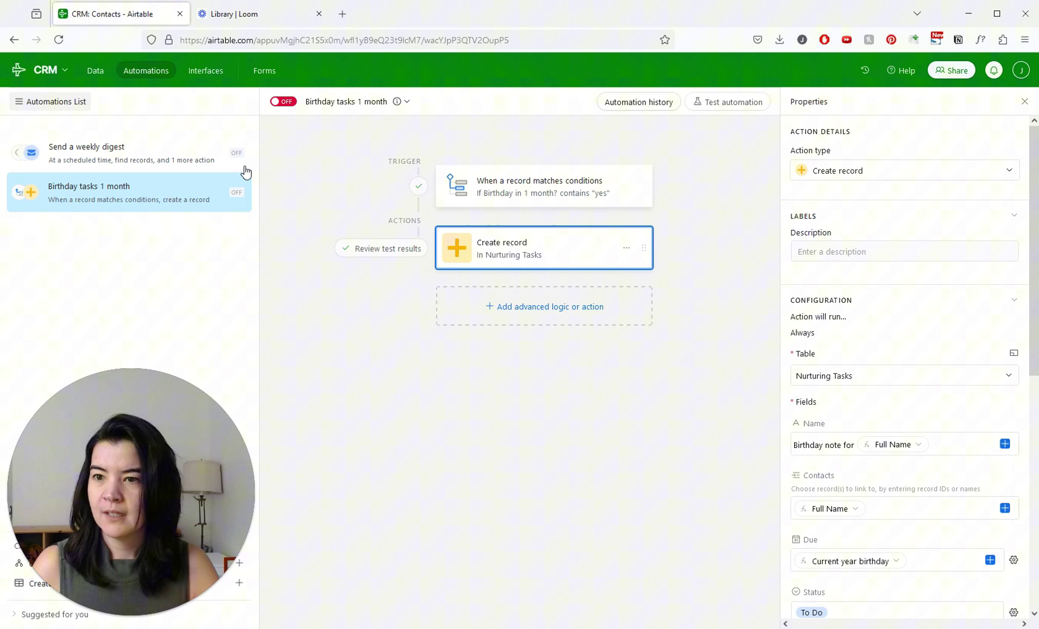
click(619, 188)
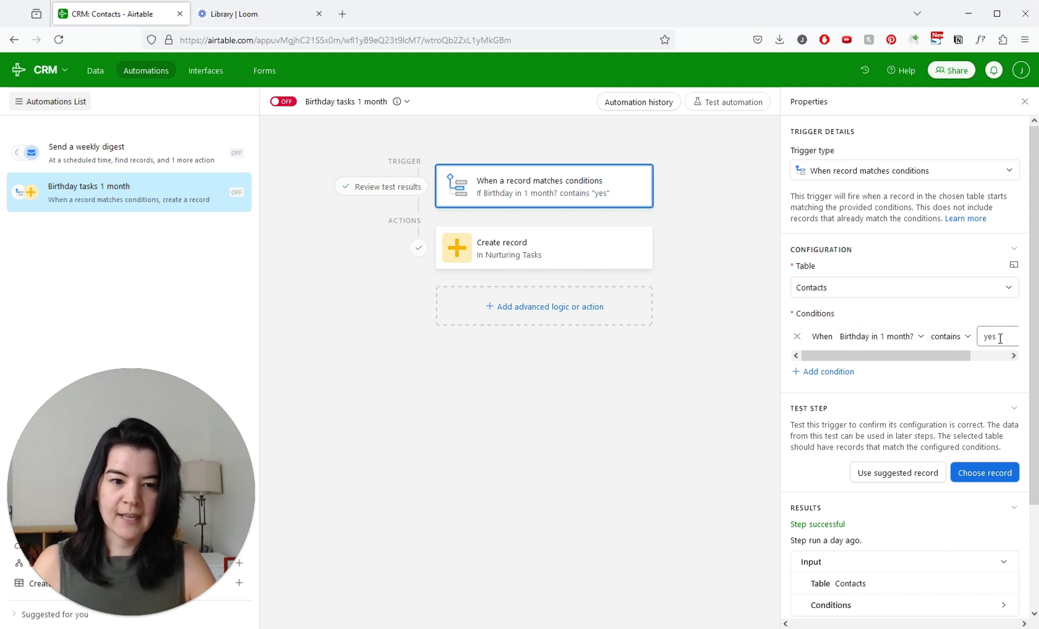
scroll(886, 389, down, 2)
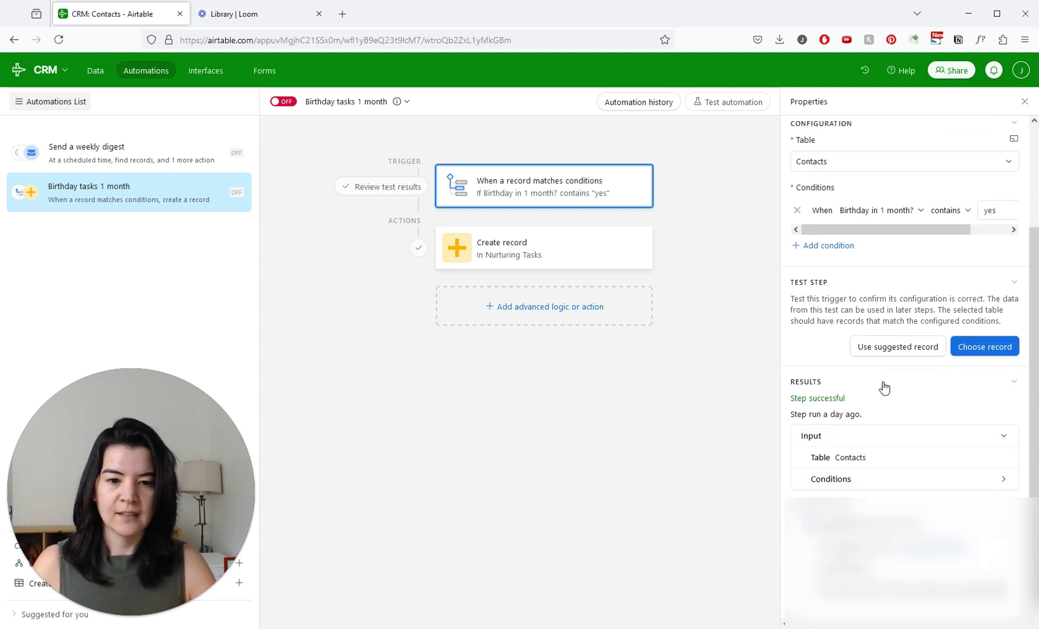
scroll(912, 294, down, 1)
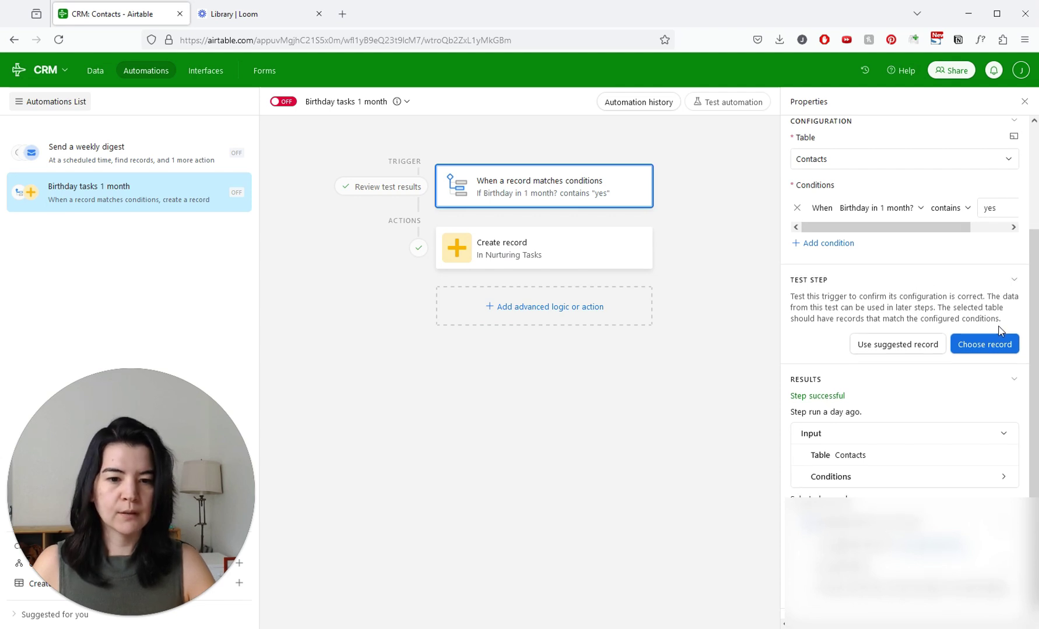
click(985, 342)
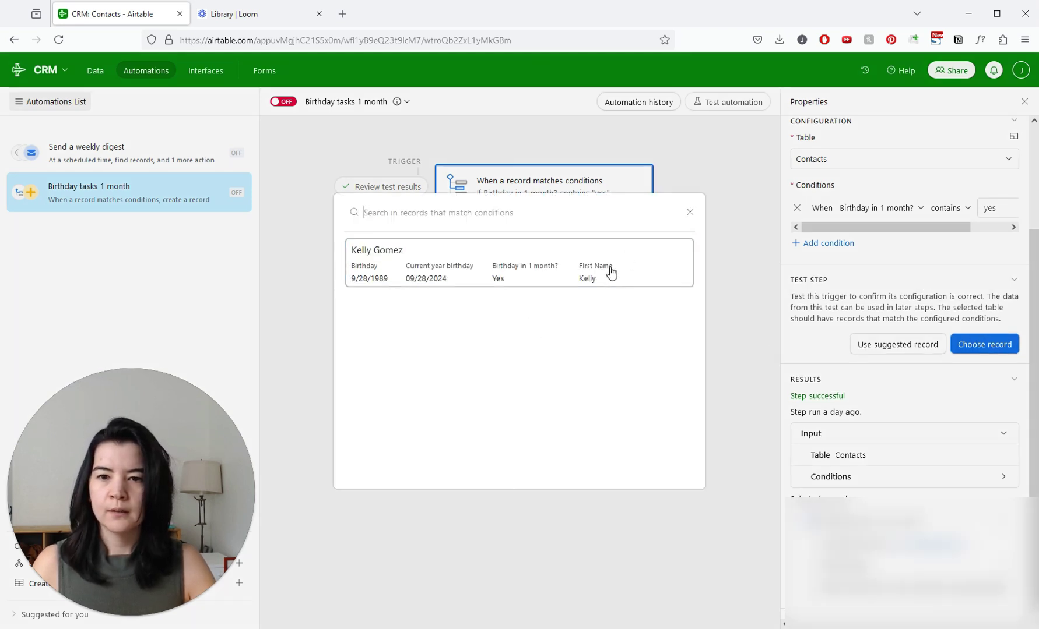
click(611, 273)
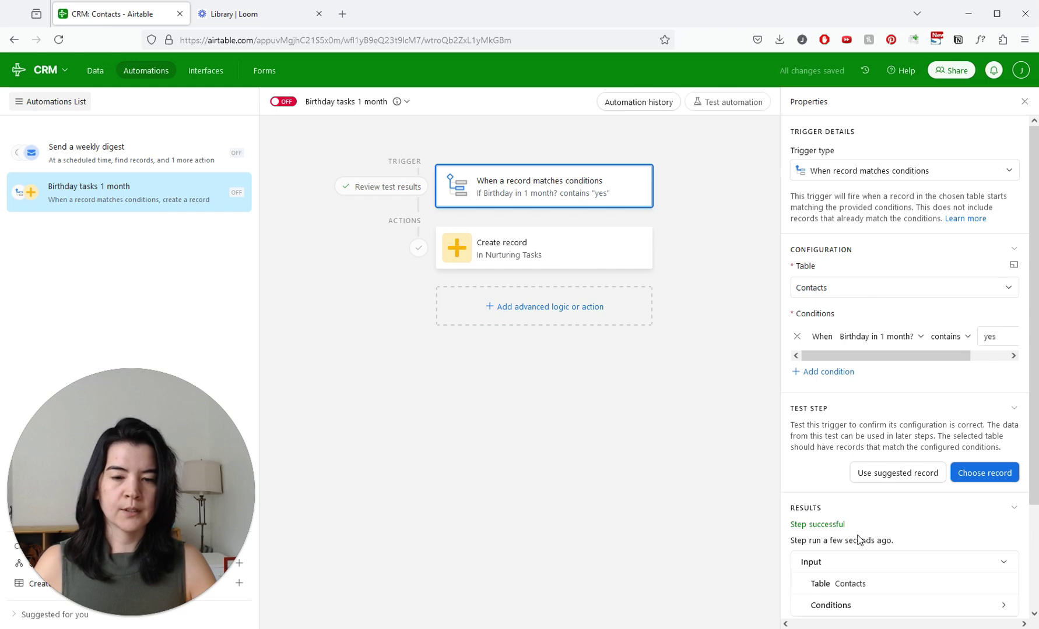
scroll(882, 495, down, 3)
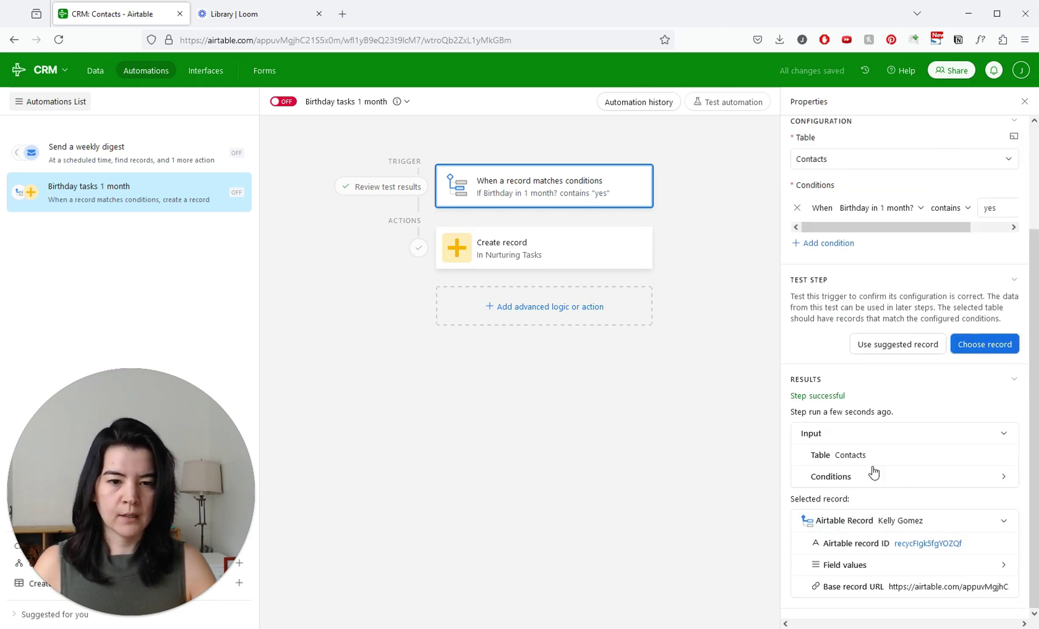
Step: Examine the Create record action's configuration, including its target table and the Name, Contacts, Due and Status field mappings
click(584, 260)
scroll(921, 332, up, 2)
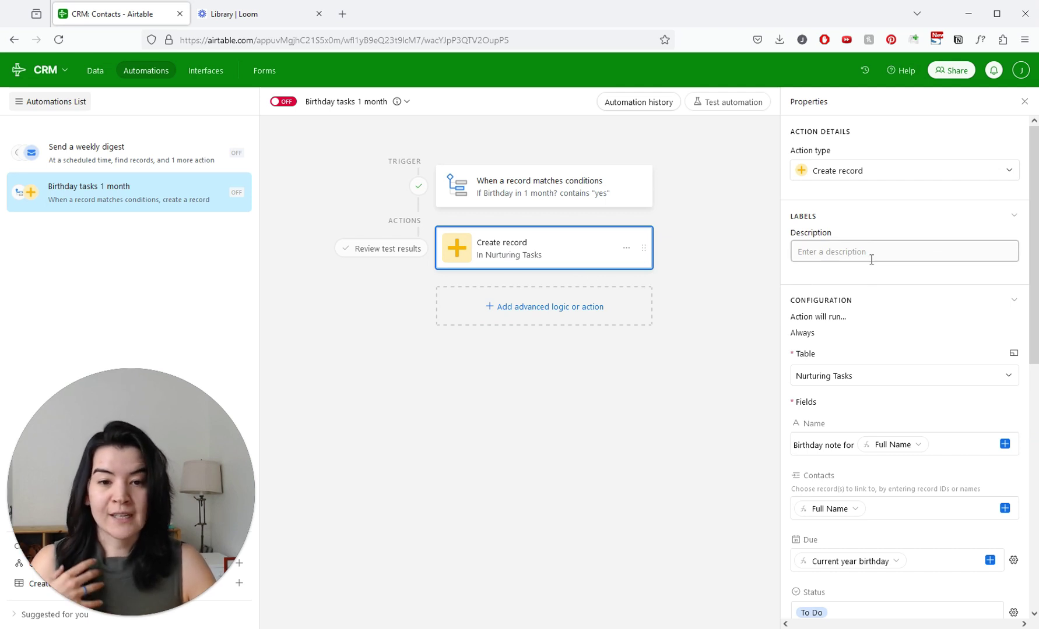
scroll(912, 353, down, 1)
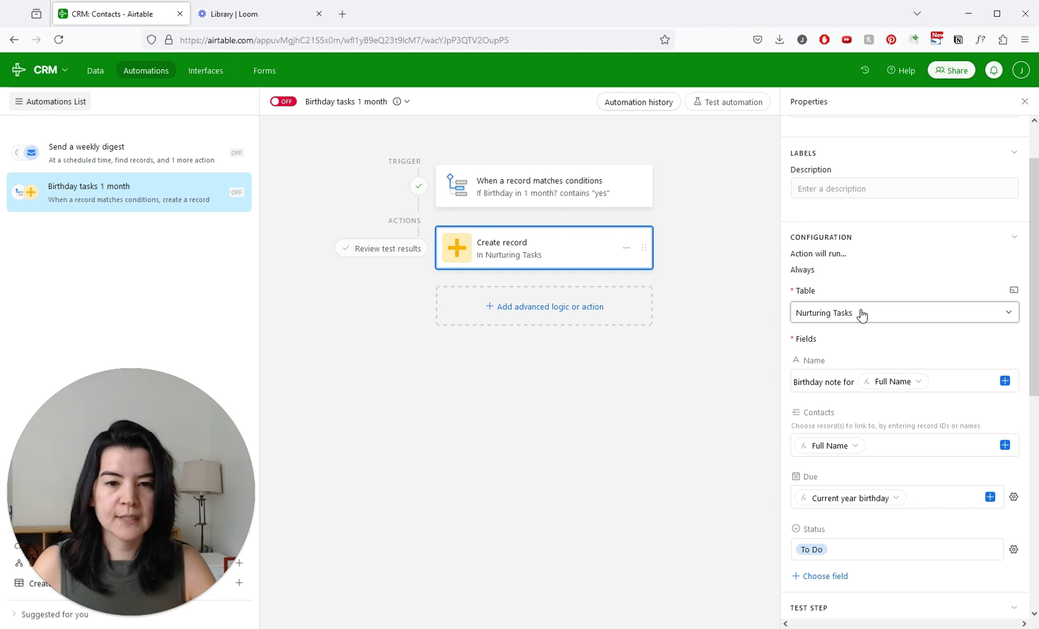
scroll(845, 292, down, 1)
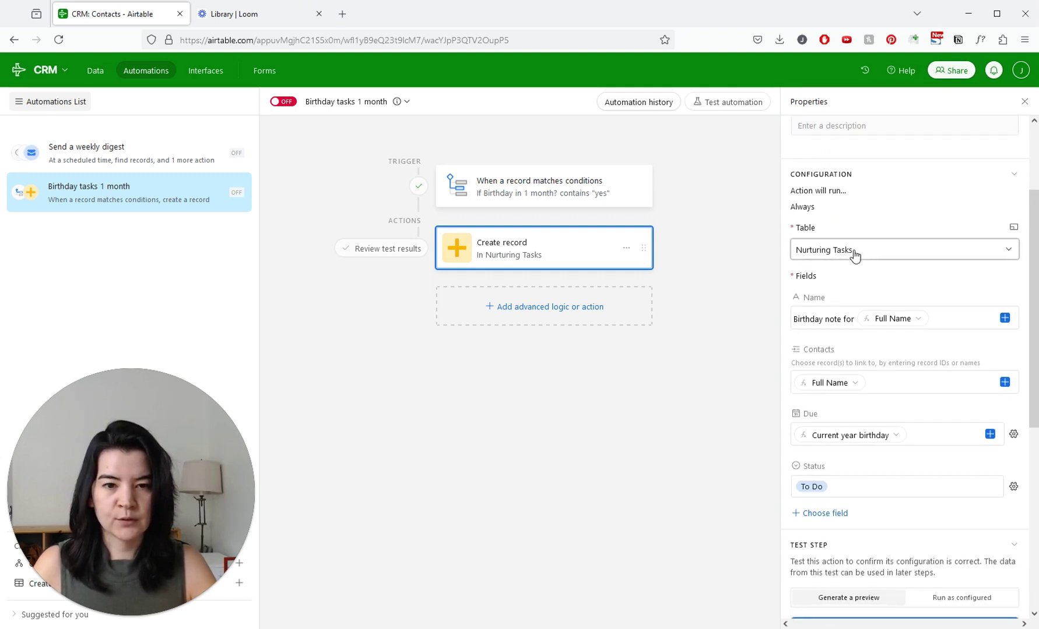
scroll(854, 255, up, 2)
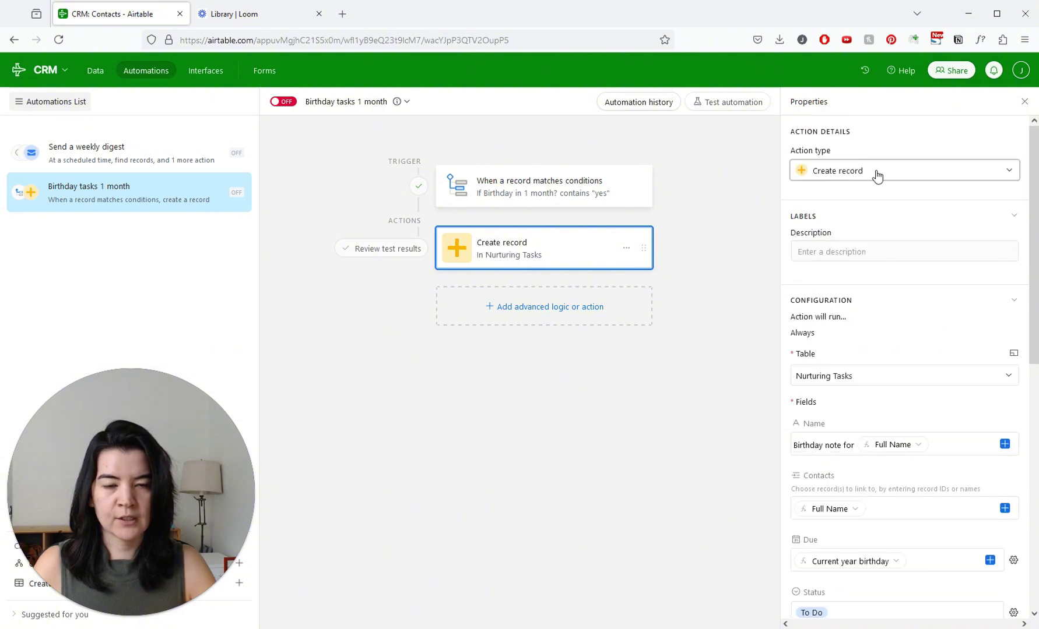
scroll(874, 344, down, 3)
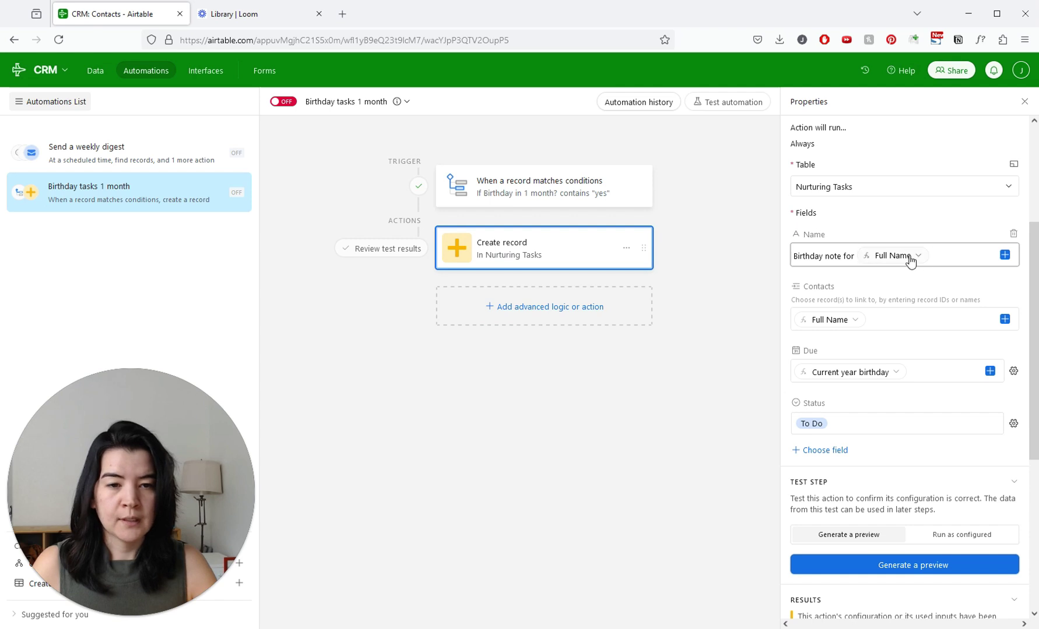
scroll(931, 257, down, 1)
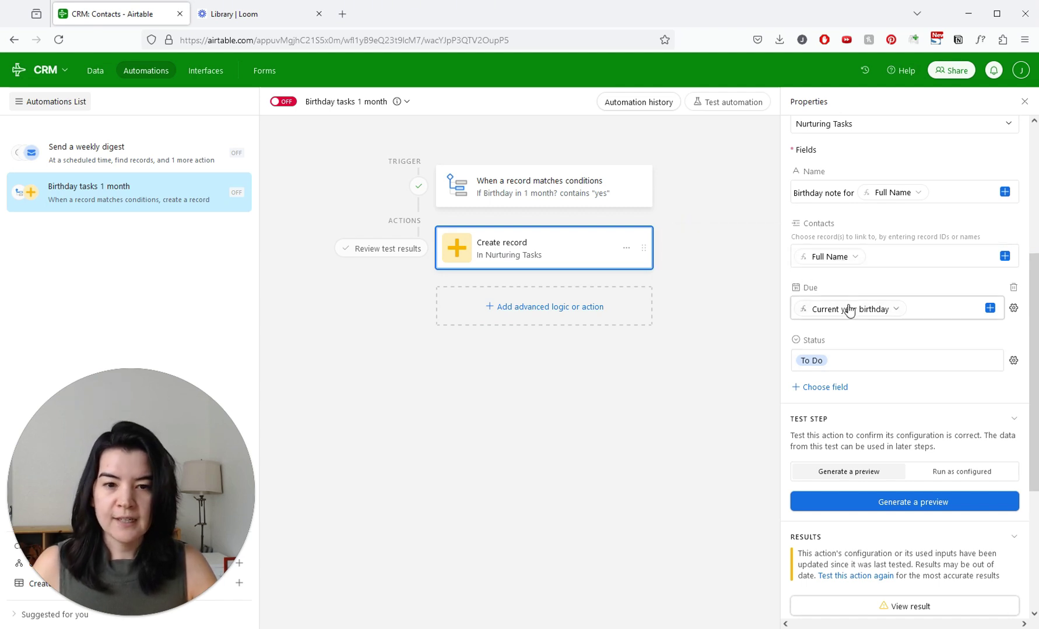
mouse_move(843, 319)
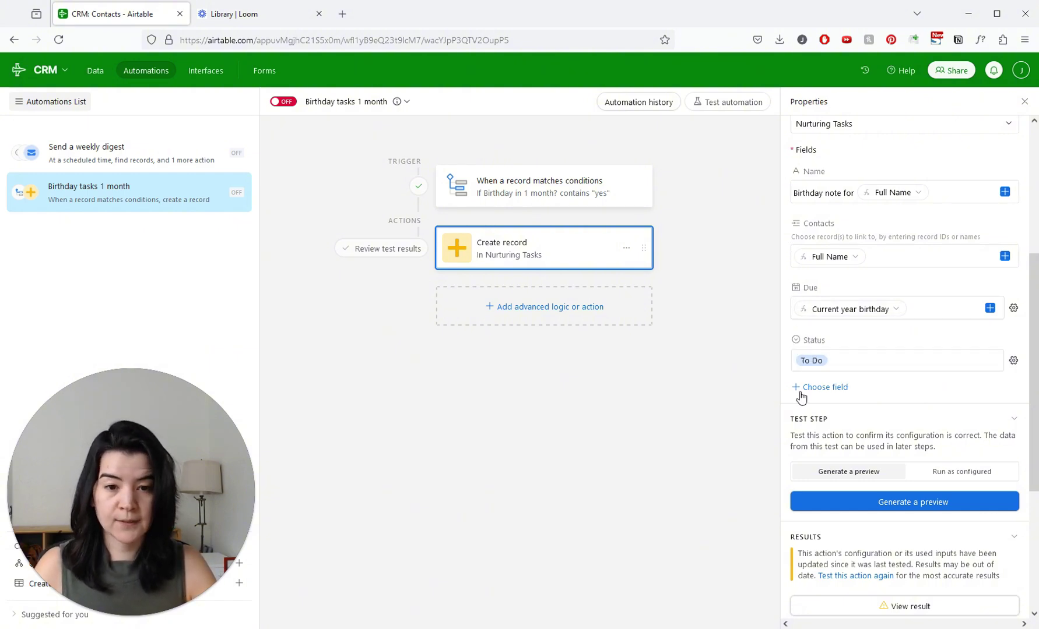
Step: Run the Create record action's test as configured and check the created task in the Nurturing Tasks table
scroll(910, 447, down, 2)
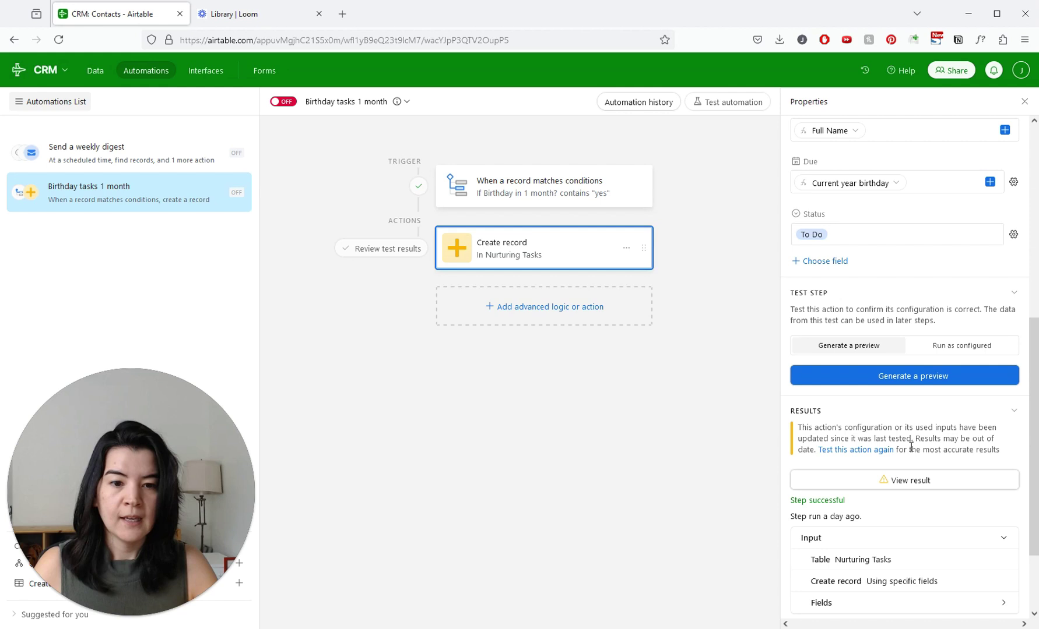
click(943, 350)
click(888, 376)
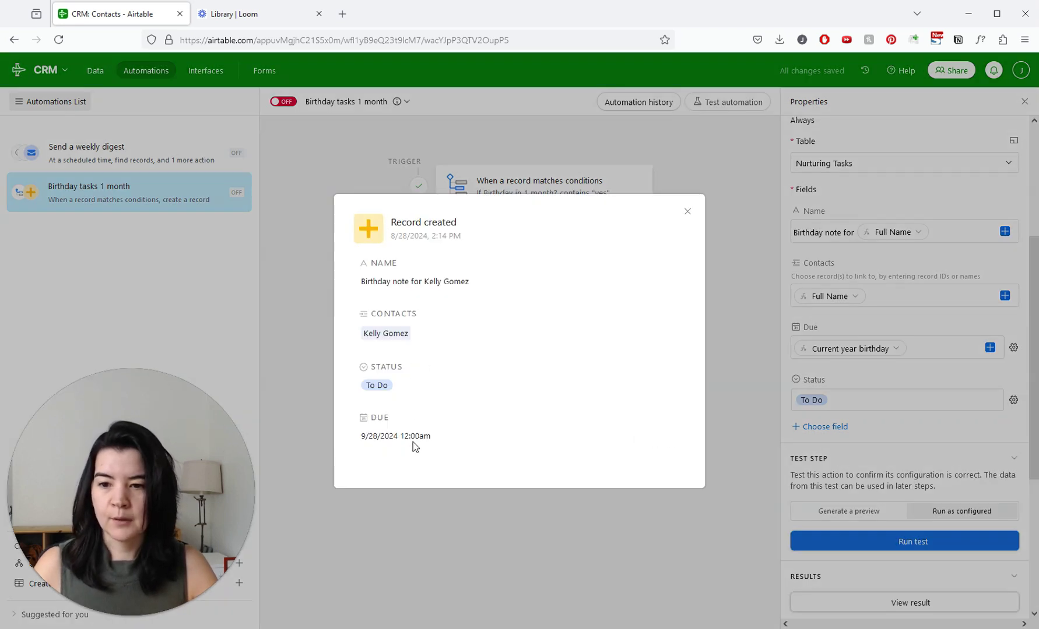
click(688, 212)
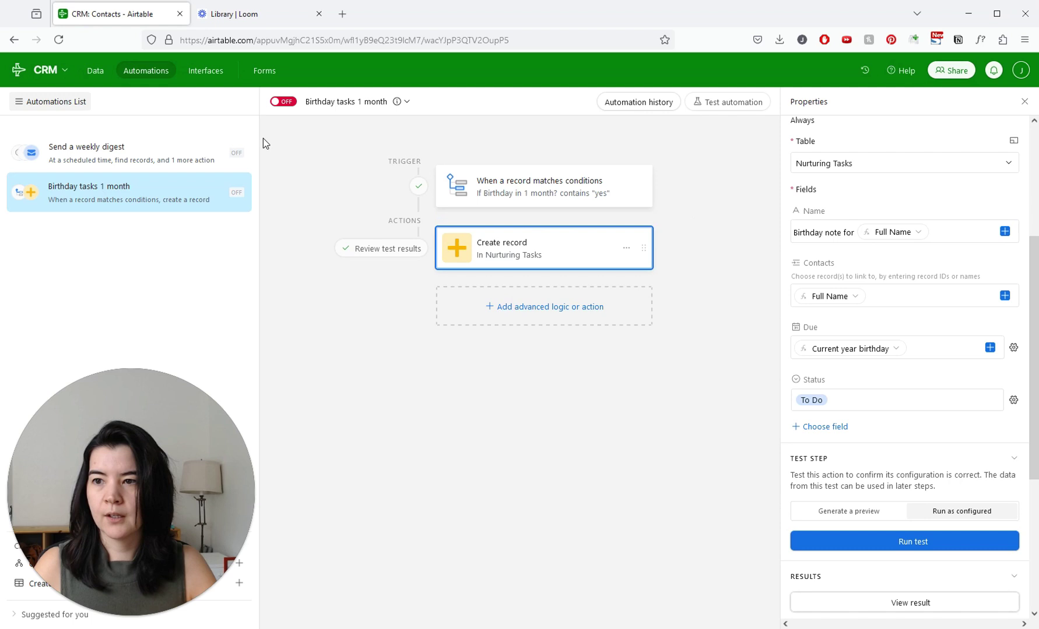
click(92, 75)
click(279, 105)
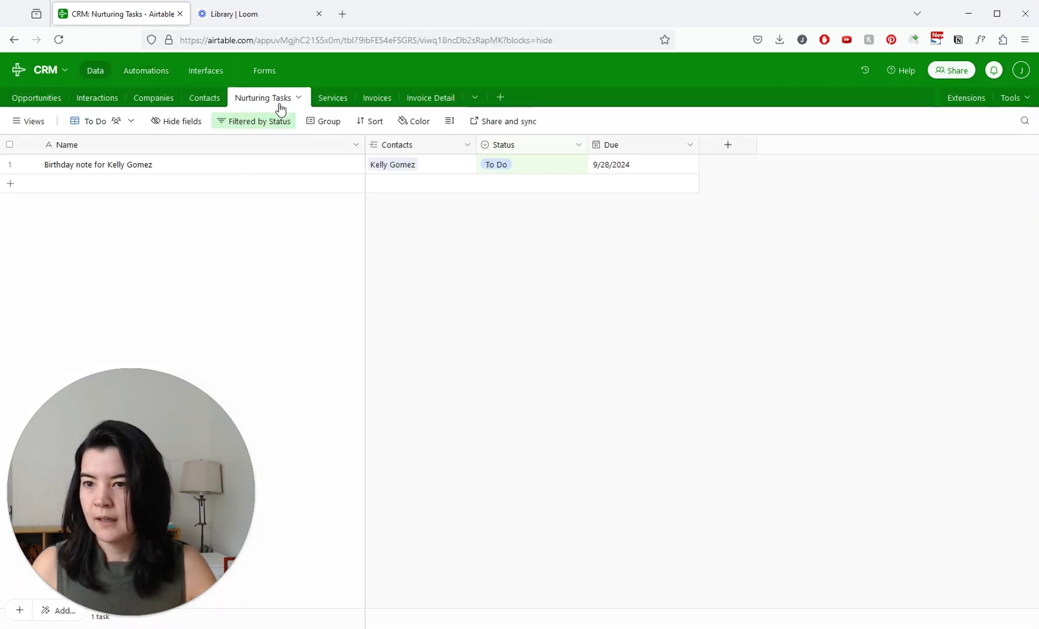